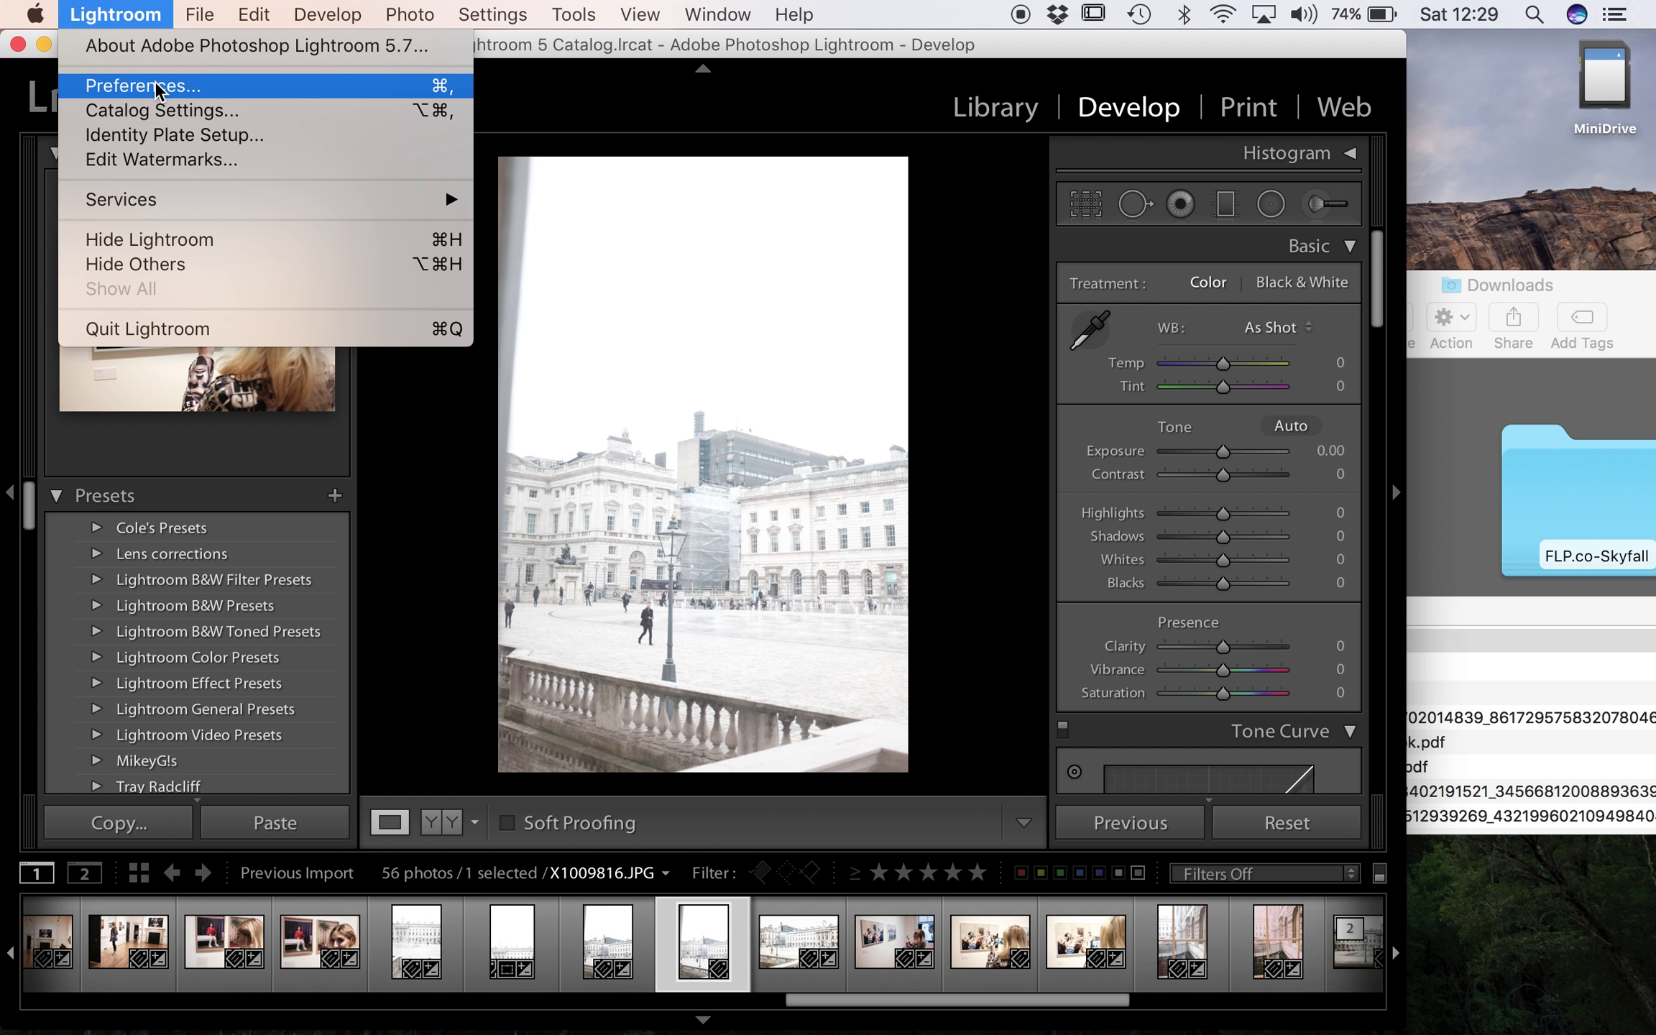
From Lightroom Preferences' Presets tab, reveal the presets folder and browse to Lightroom Settings > Develop Presets.
{"action": "left_click", "coordinate": [156, 87]}
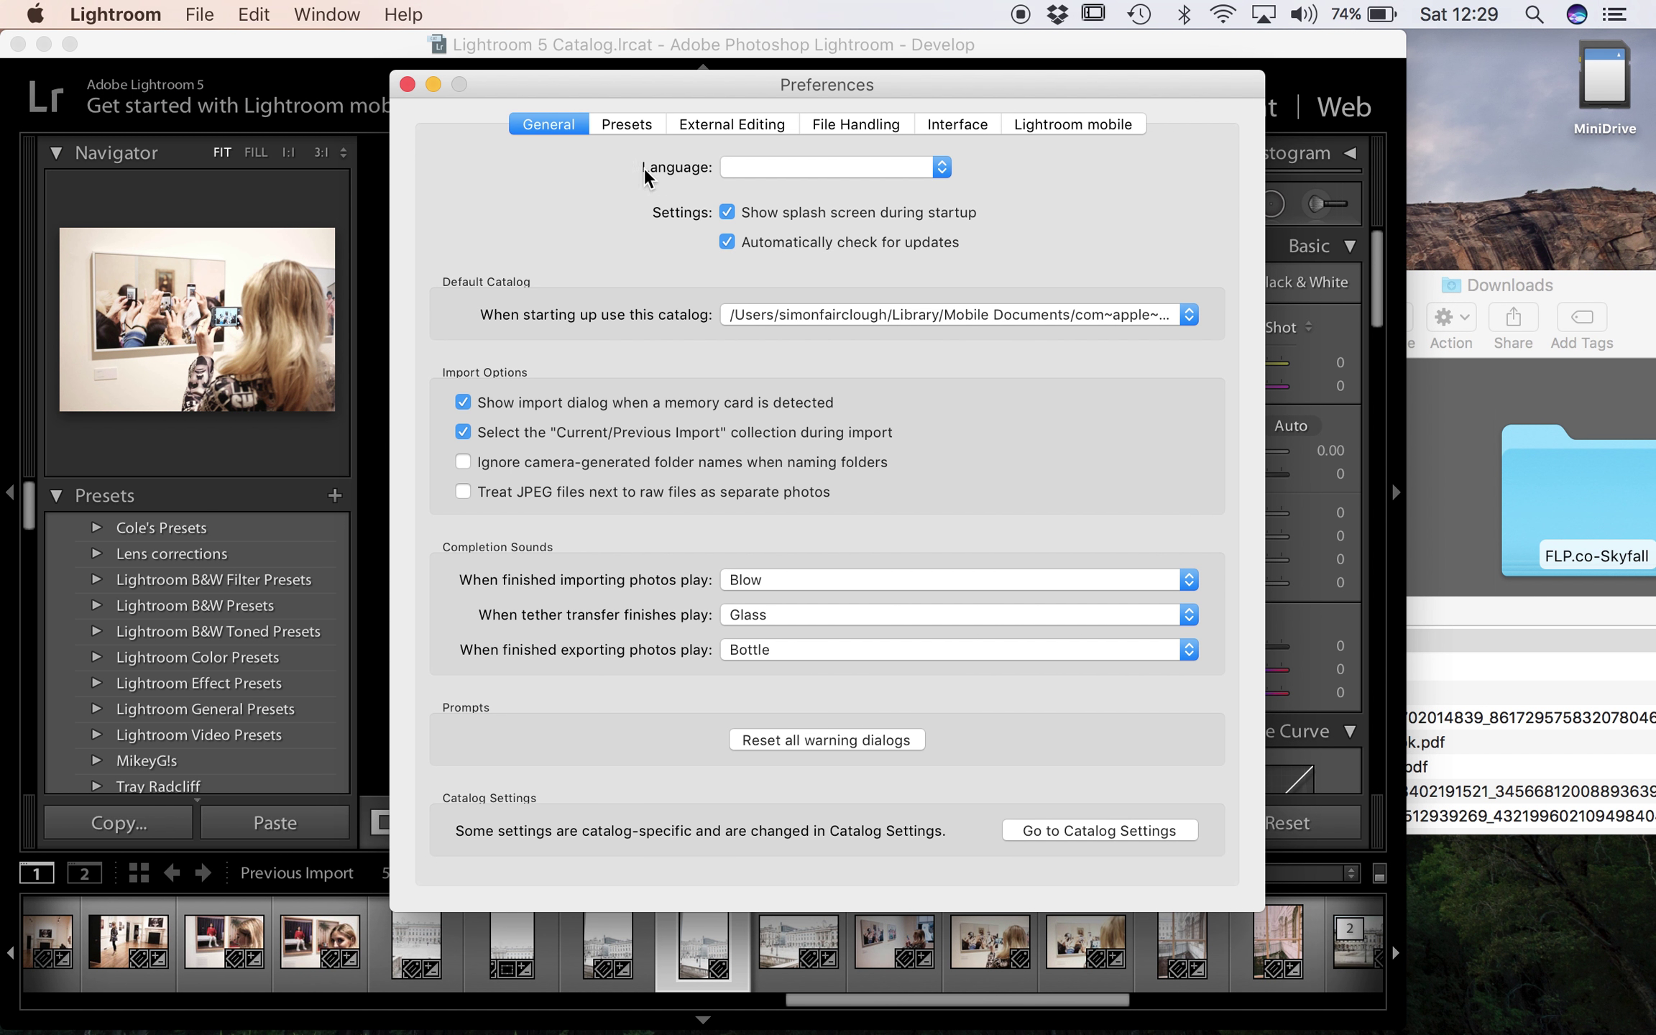
{"action": "left_click", "coordinate": [629, 125]}
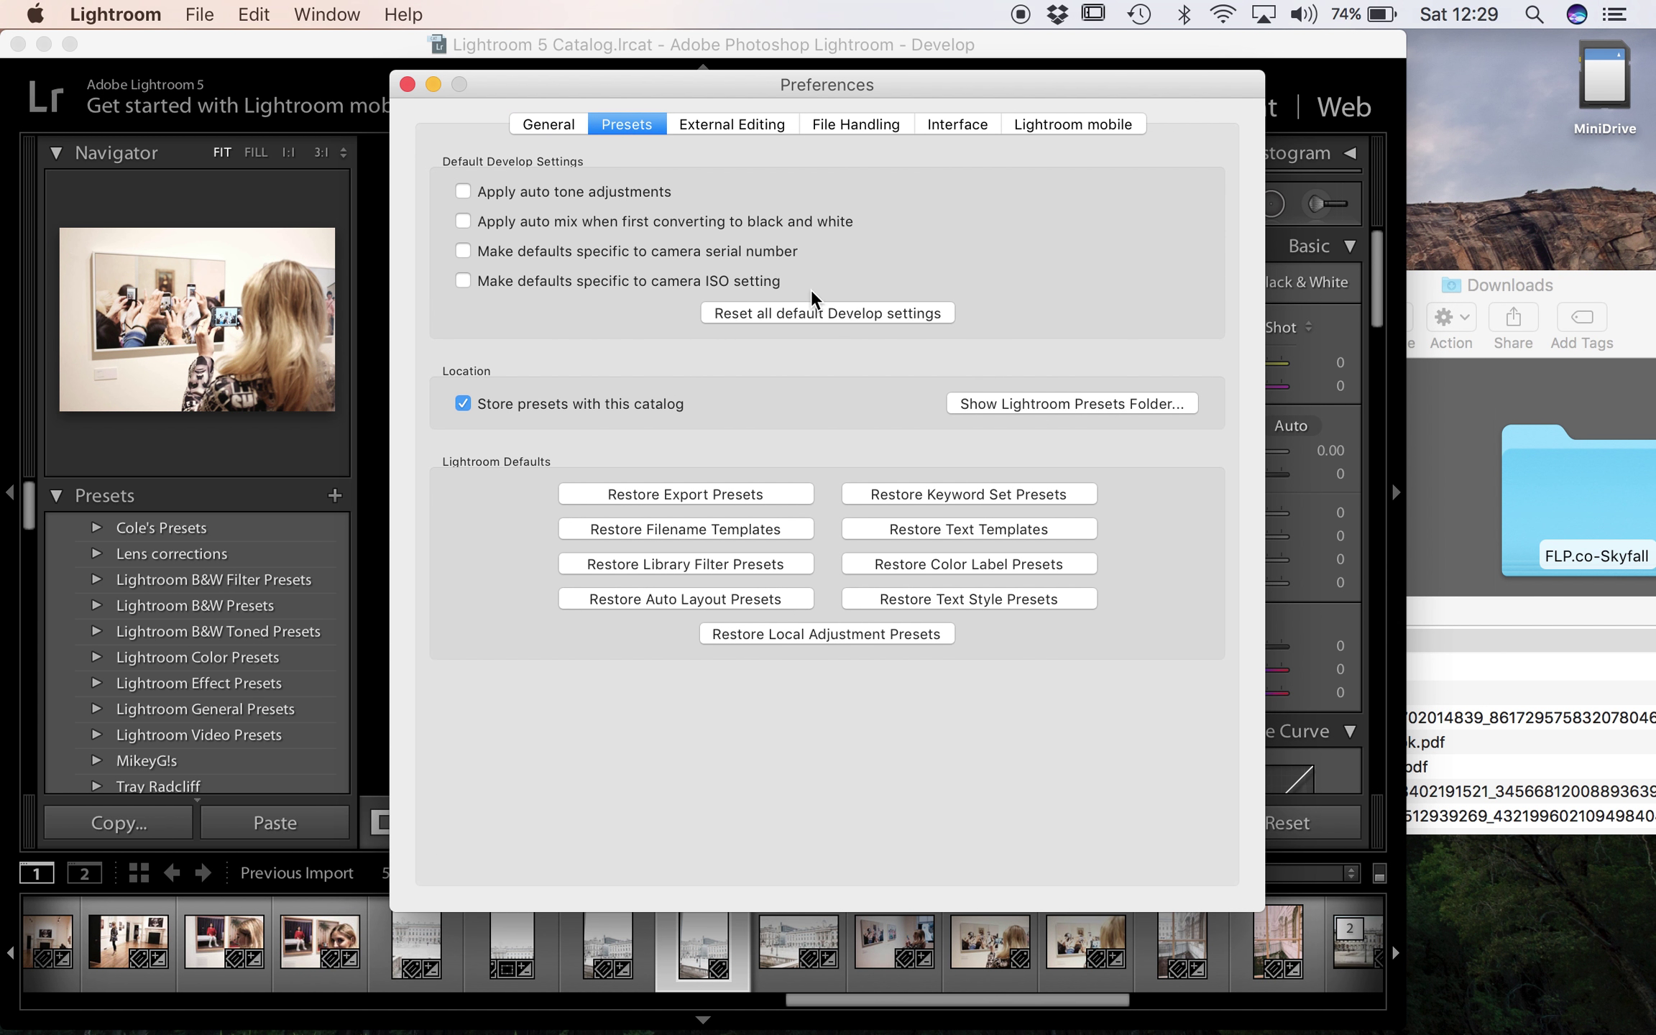
{"action": "left_click", "coordinate": [1001, 397]}
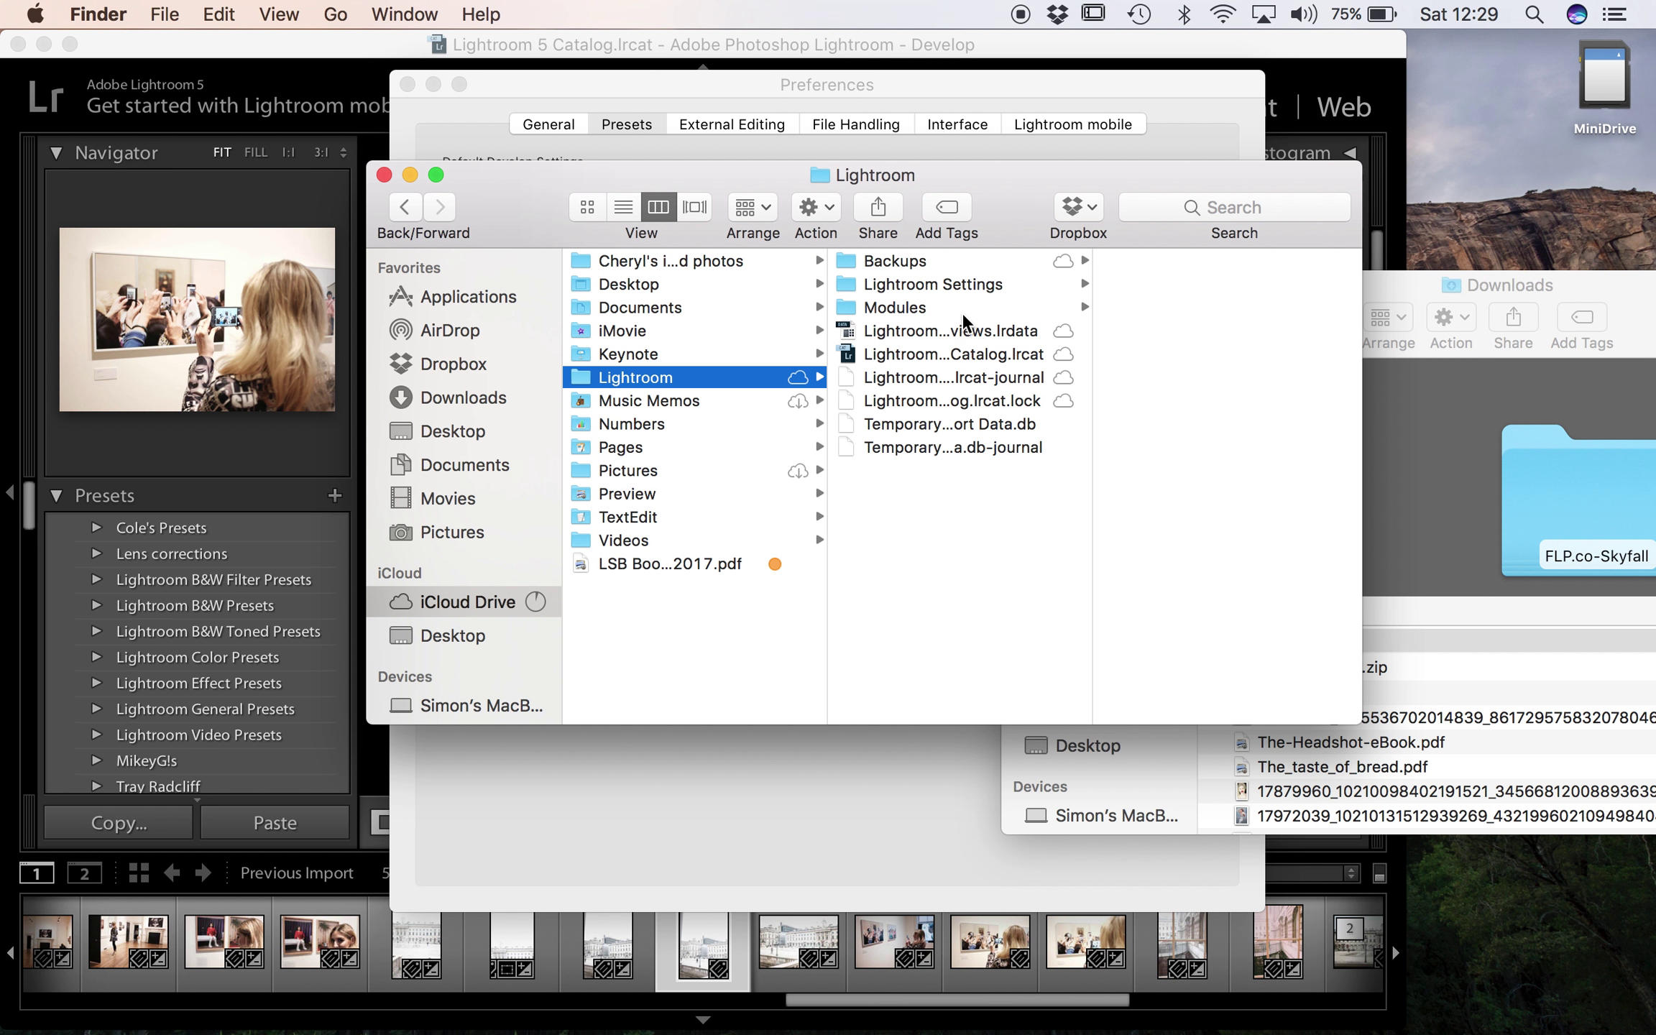
{"action": "left_click", "coordinate": [957, 284]}
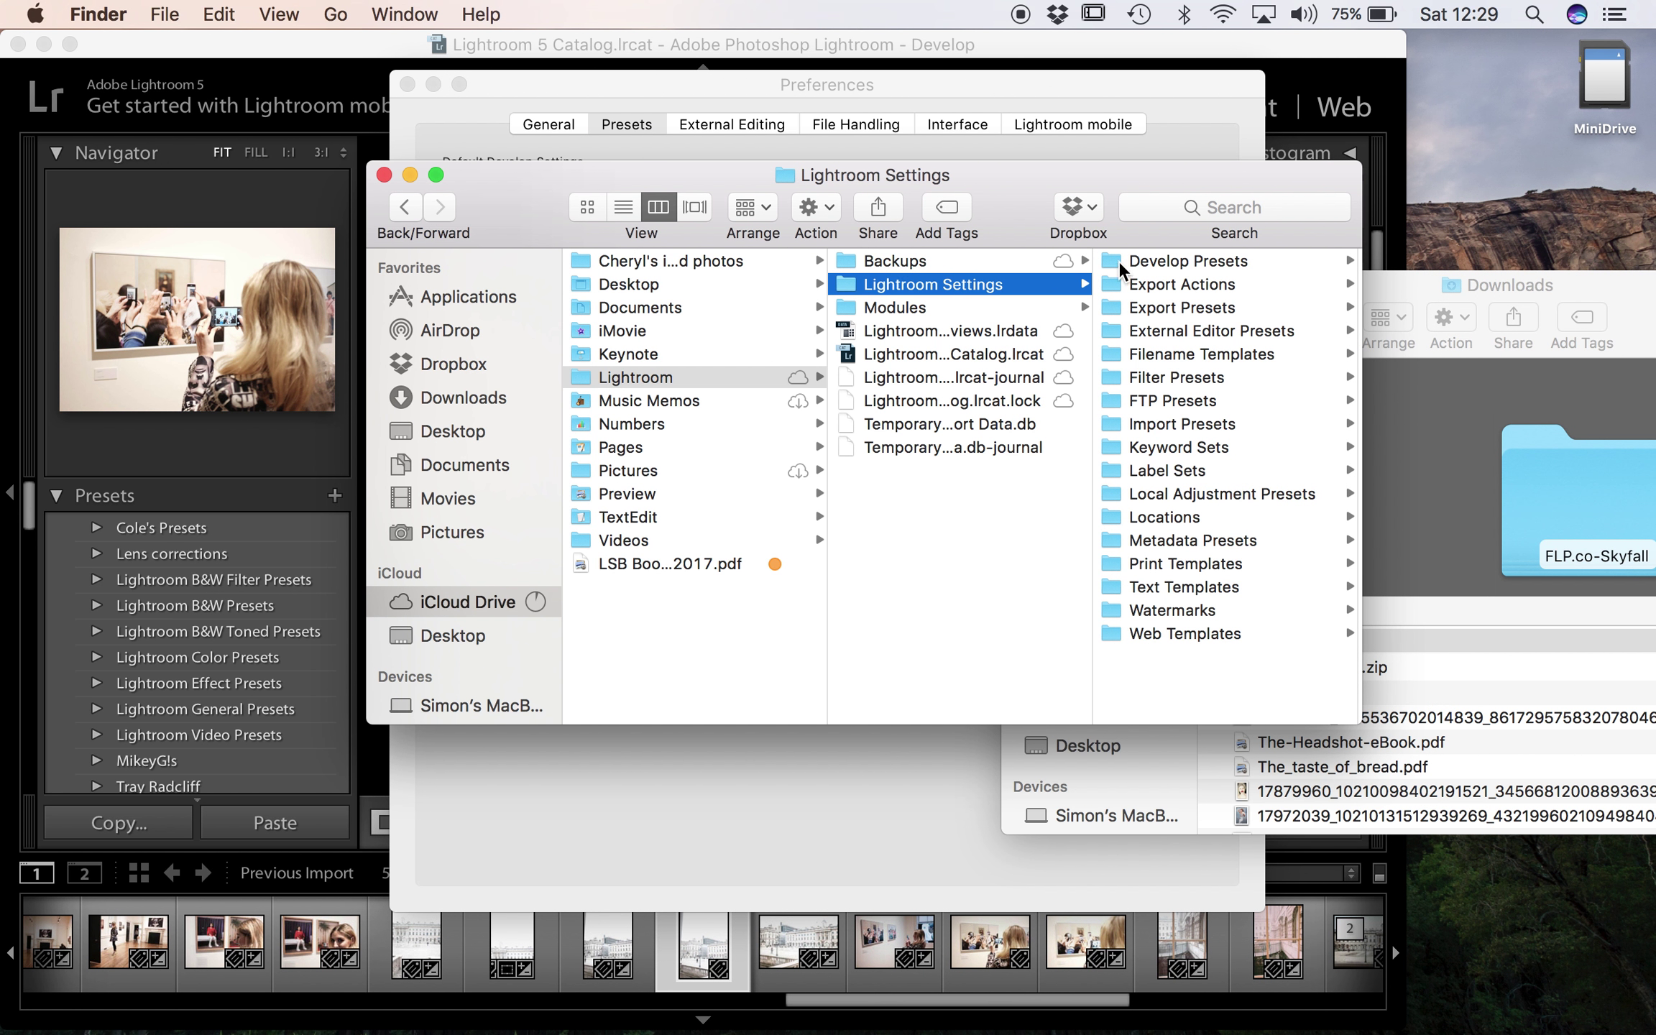
{"action": "left_click", "coordinate": [1120, 260]}
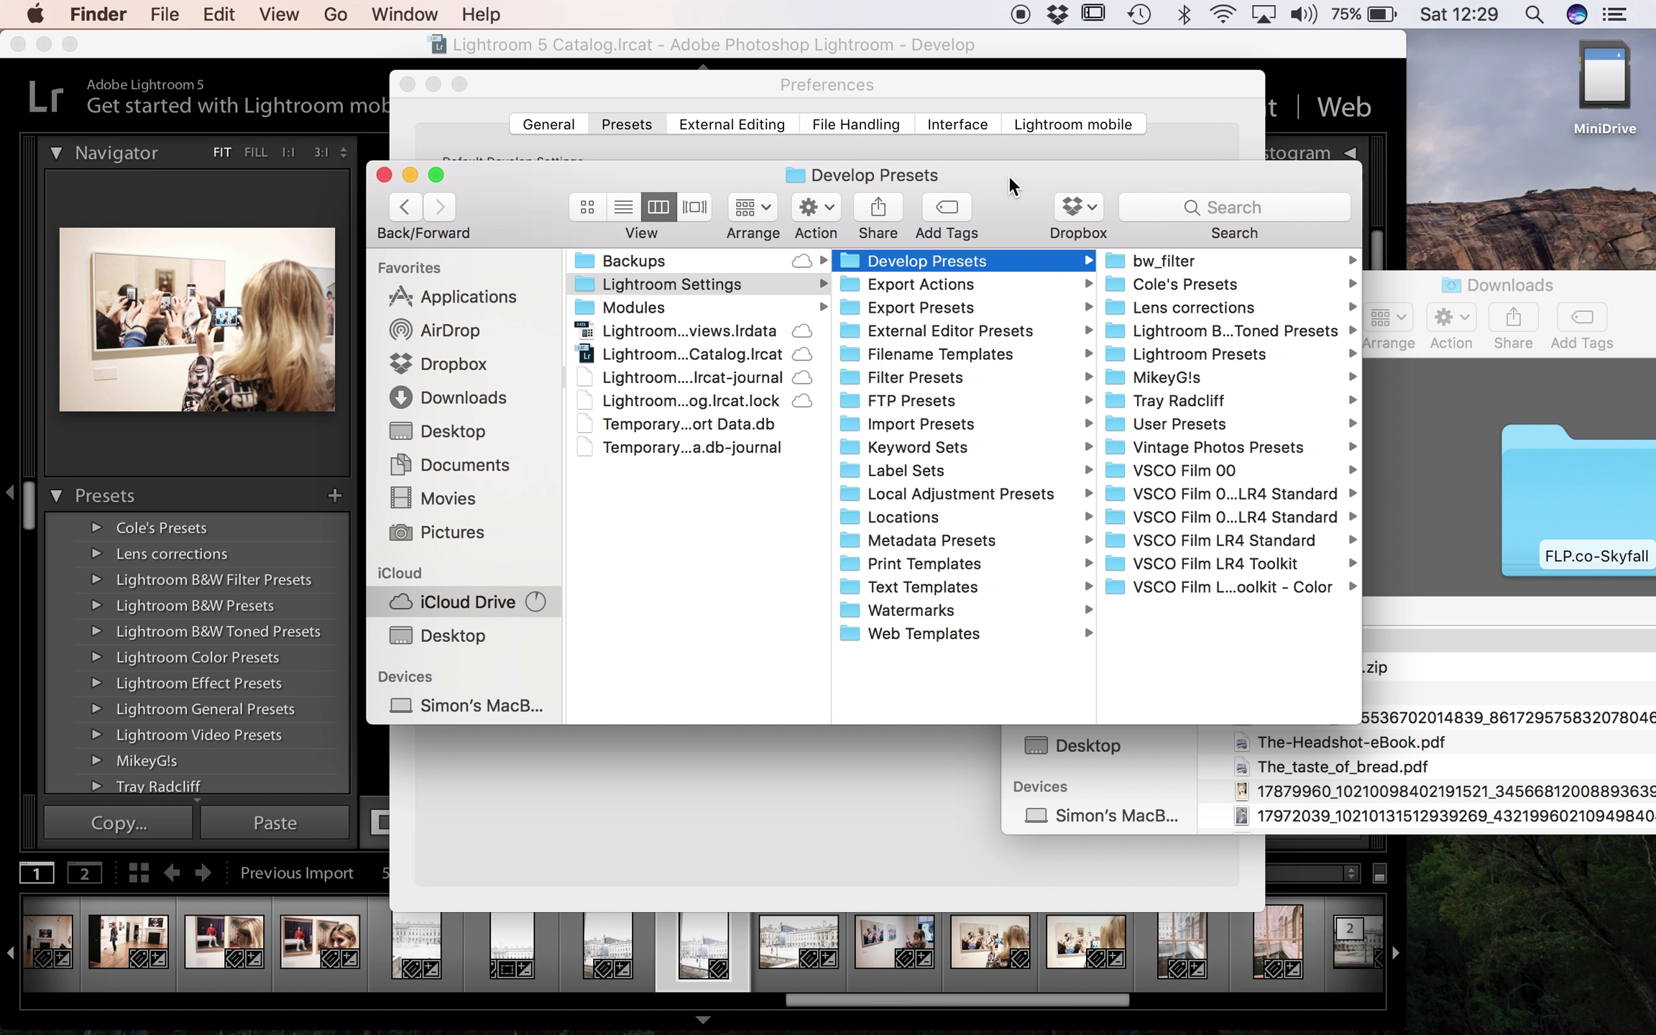
Move the FLP.co-Skyfall folder from Downloads into the Develop Presets folder.
{"action": "left_click_drag", "start_coordinate": [1008, 174], "coordinate": [574, 189]}
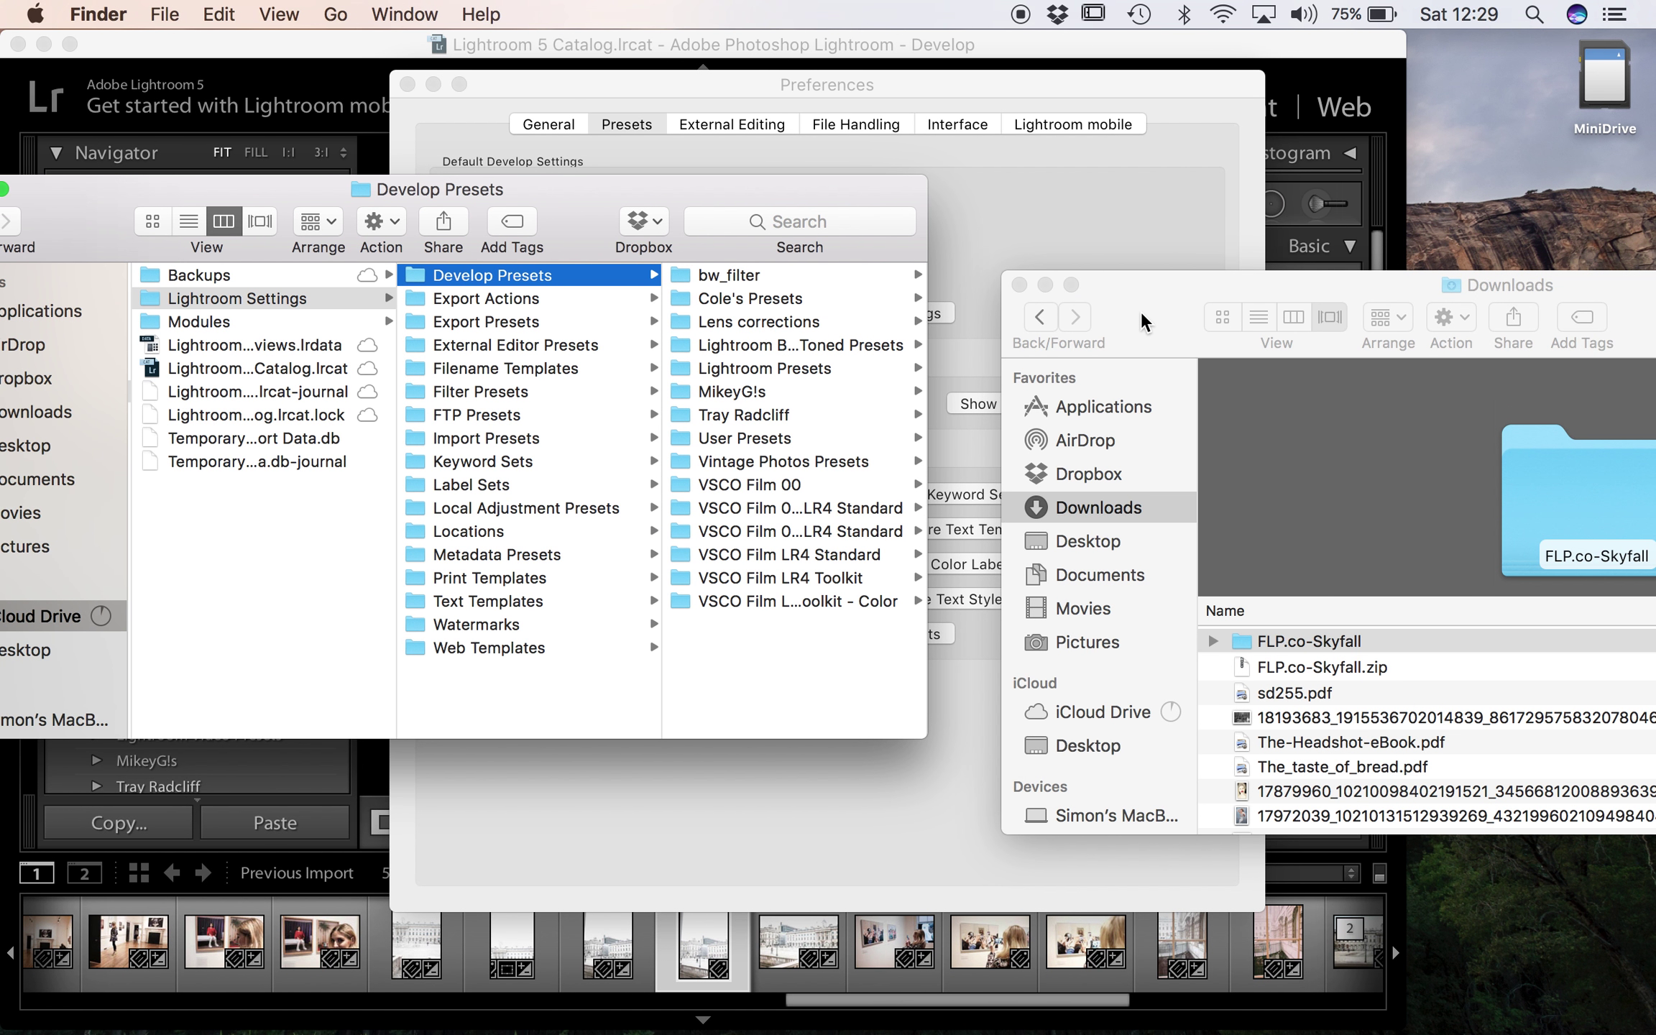
{"action": "left_click_drag", "start_coordinate": [1142, 297], "coordinate": [1074, 298]}
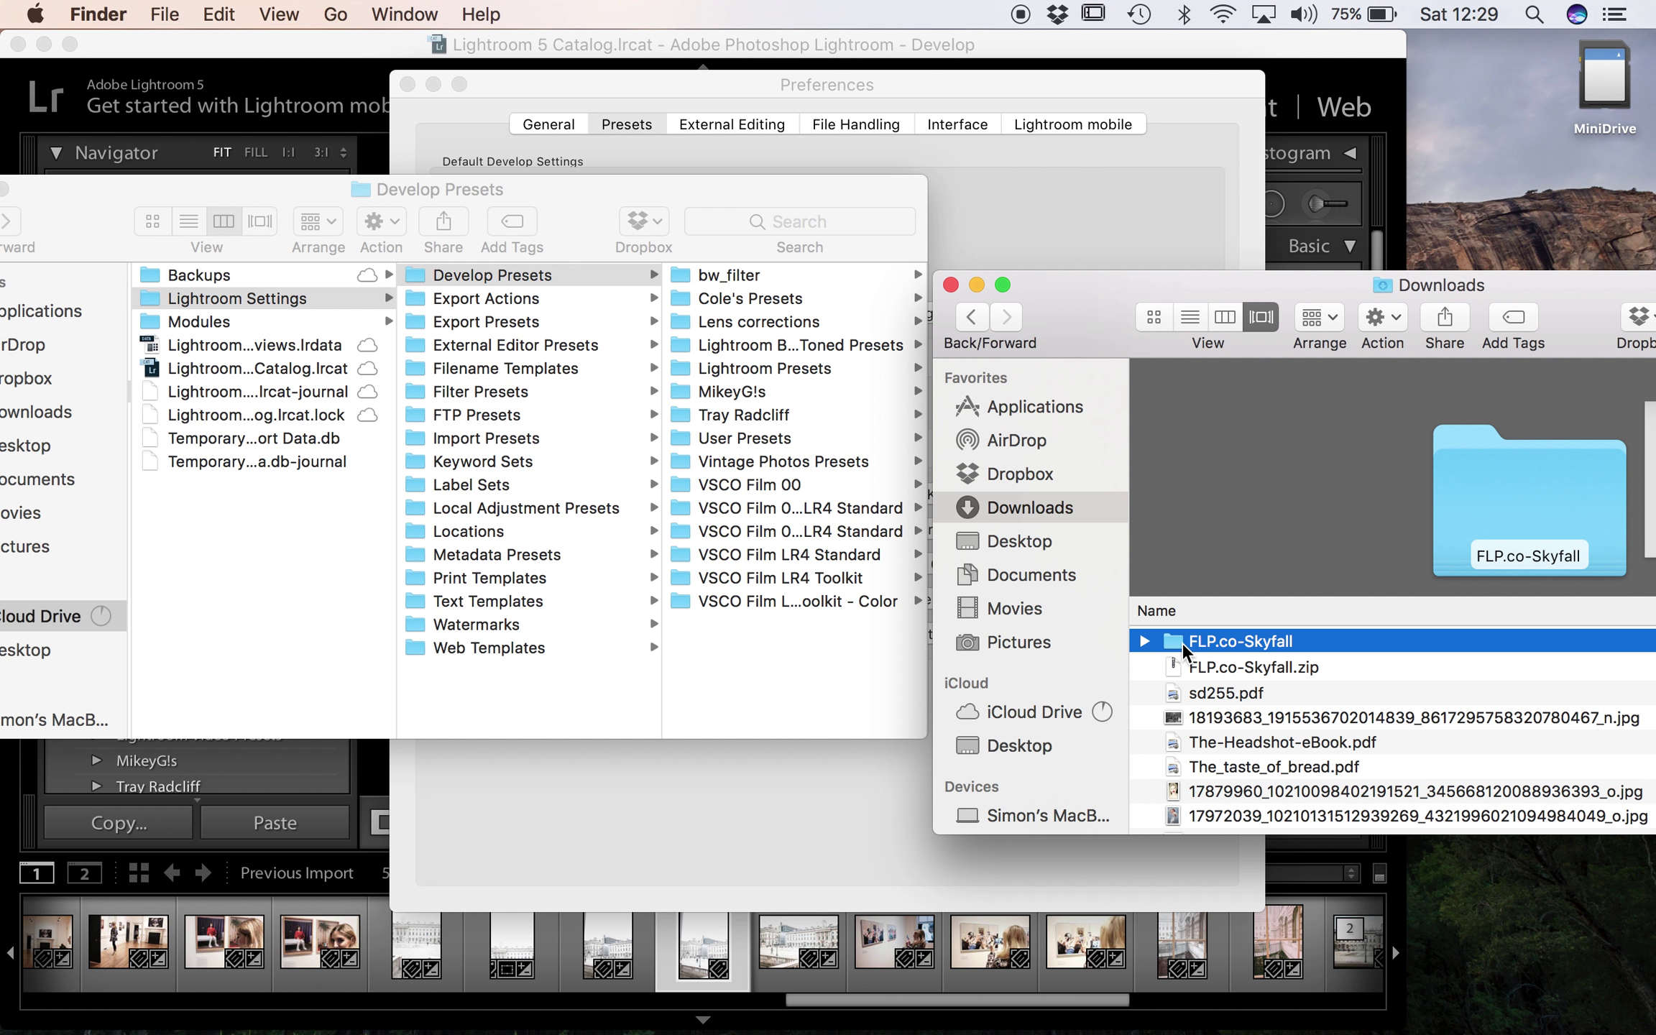
{"action": "left_click_drag", "start_coordinate": [1183, 647], "coordinate": [777, 679]}
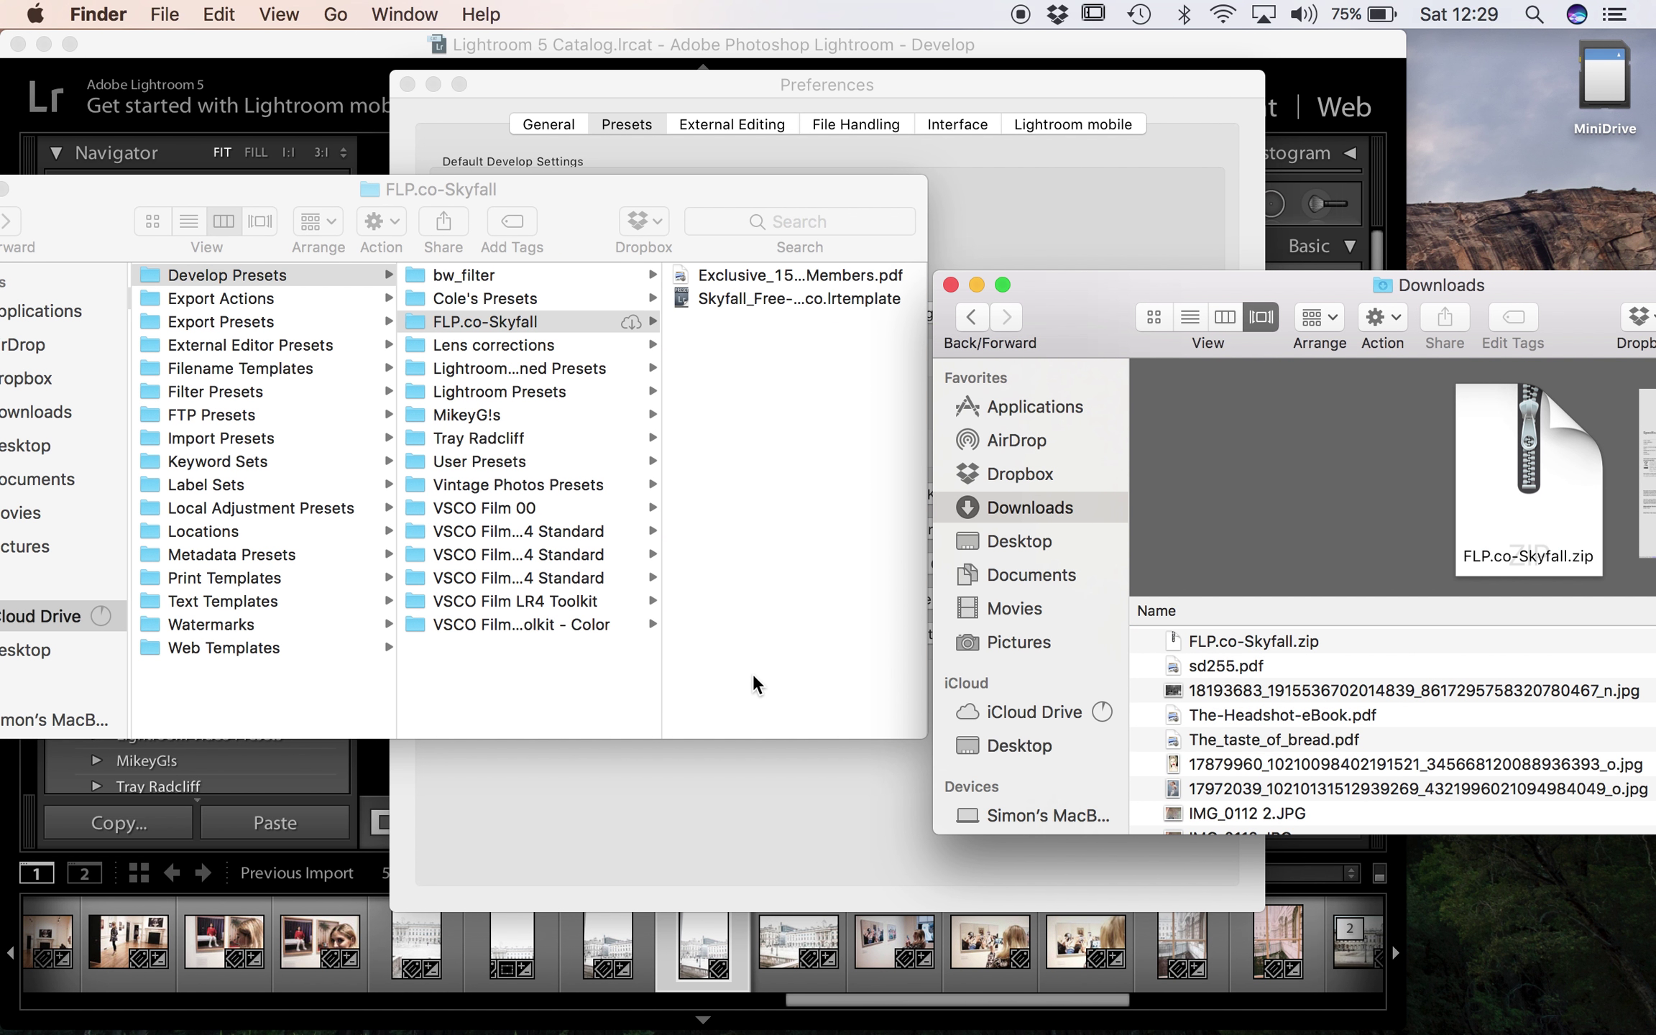
{"action": "left_click_drag", "start_coordinate": [309, 192], "coordinate": [488, 192]}
Close the presets window and Preferences, then quit and relaunch Lightroom to load FLP.co-Skyfall.
{"action": "left_click", "coordinate": [131, 196]}
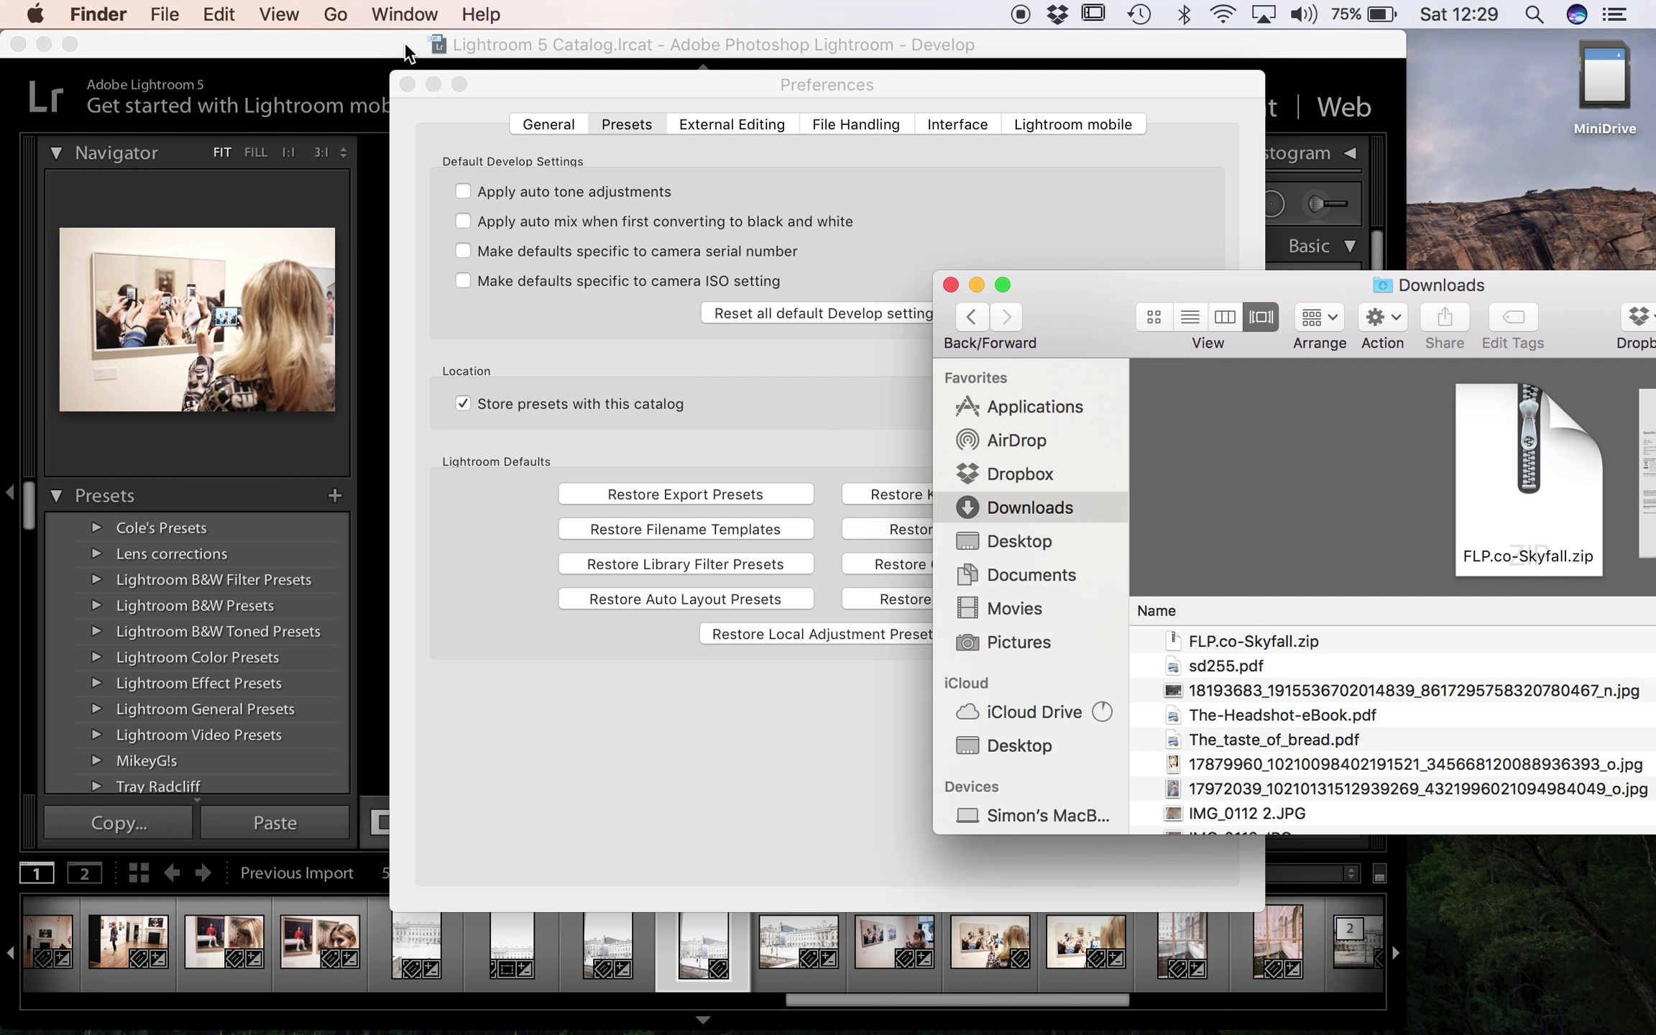
{"action": "left_click", "coordinate": [409, 84]}
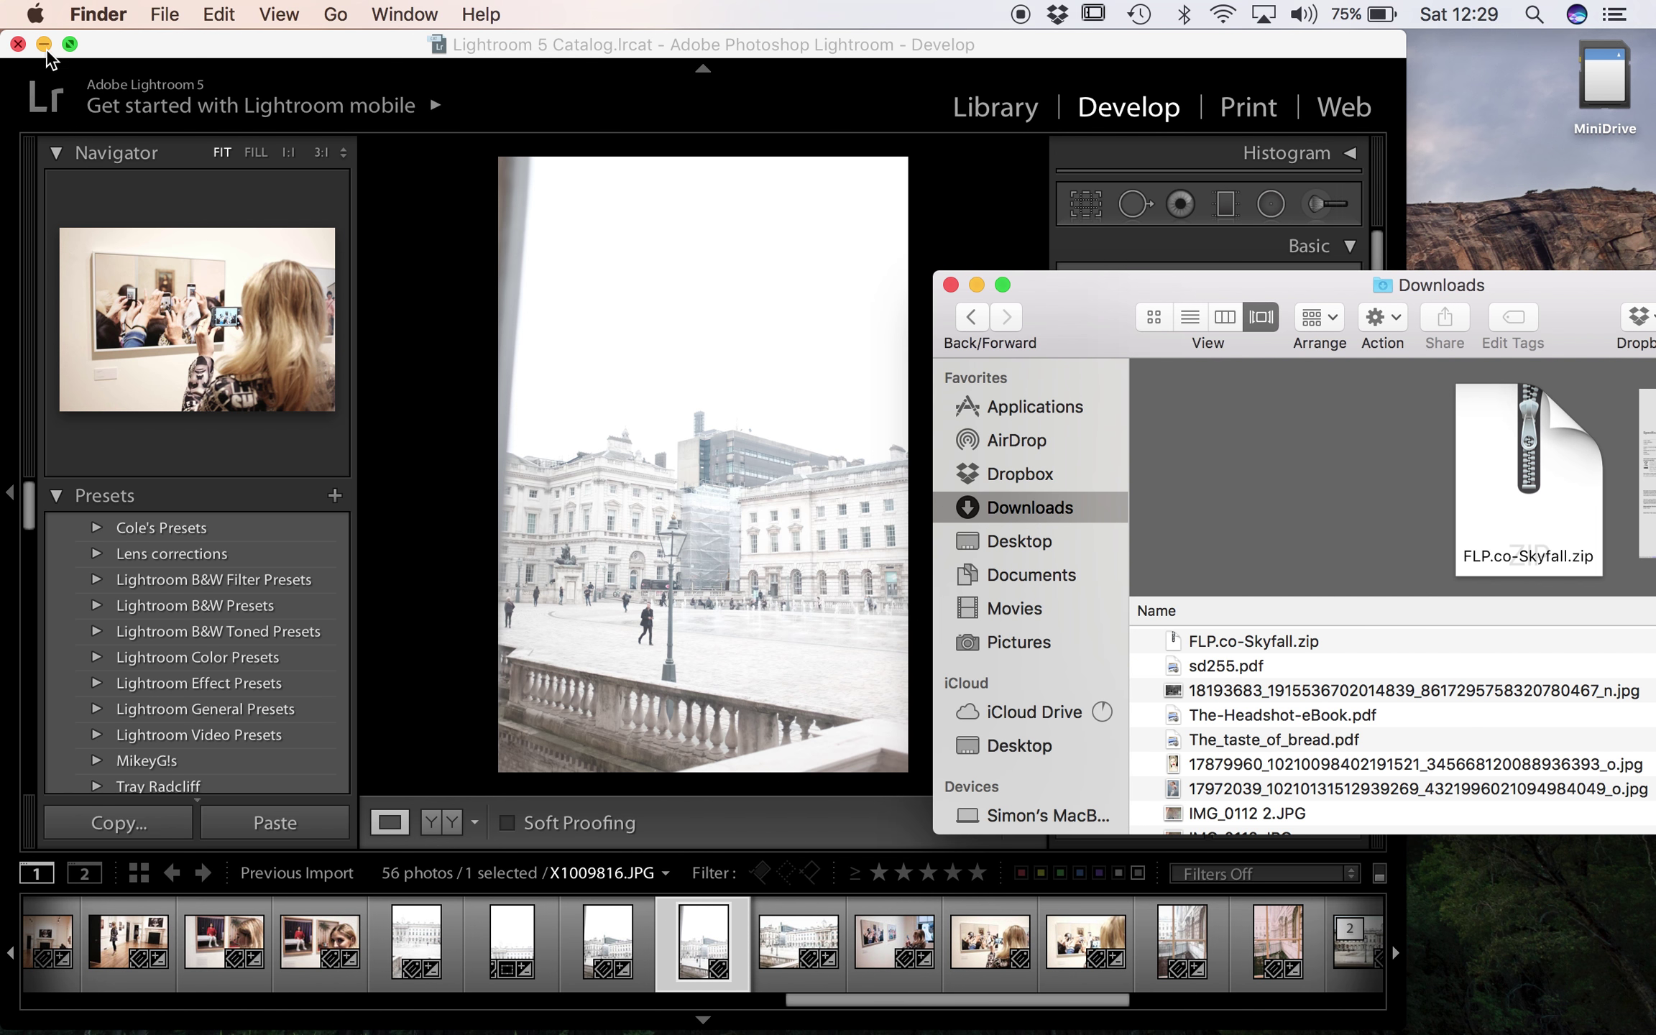
{"action": "left_click", "coordinate": [18, 45]}
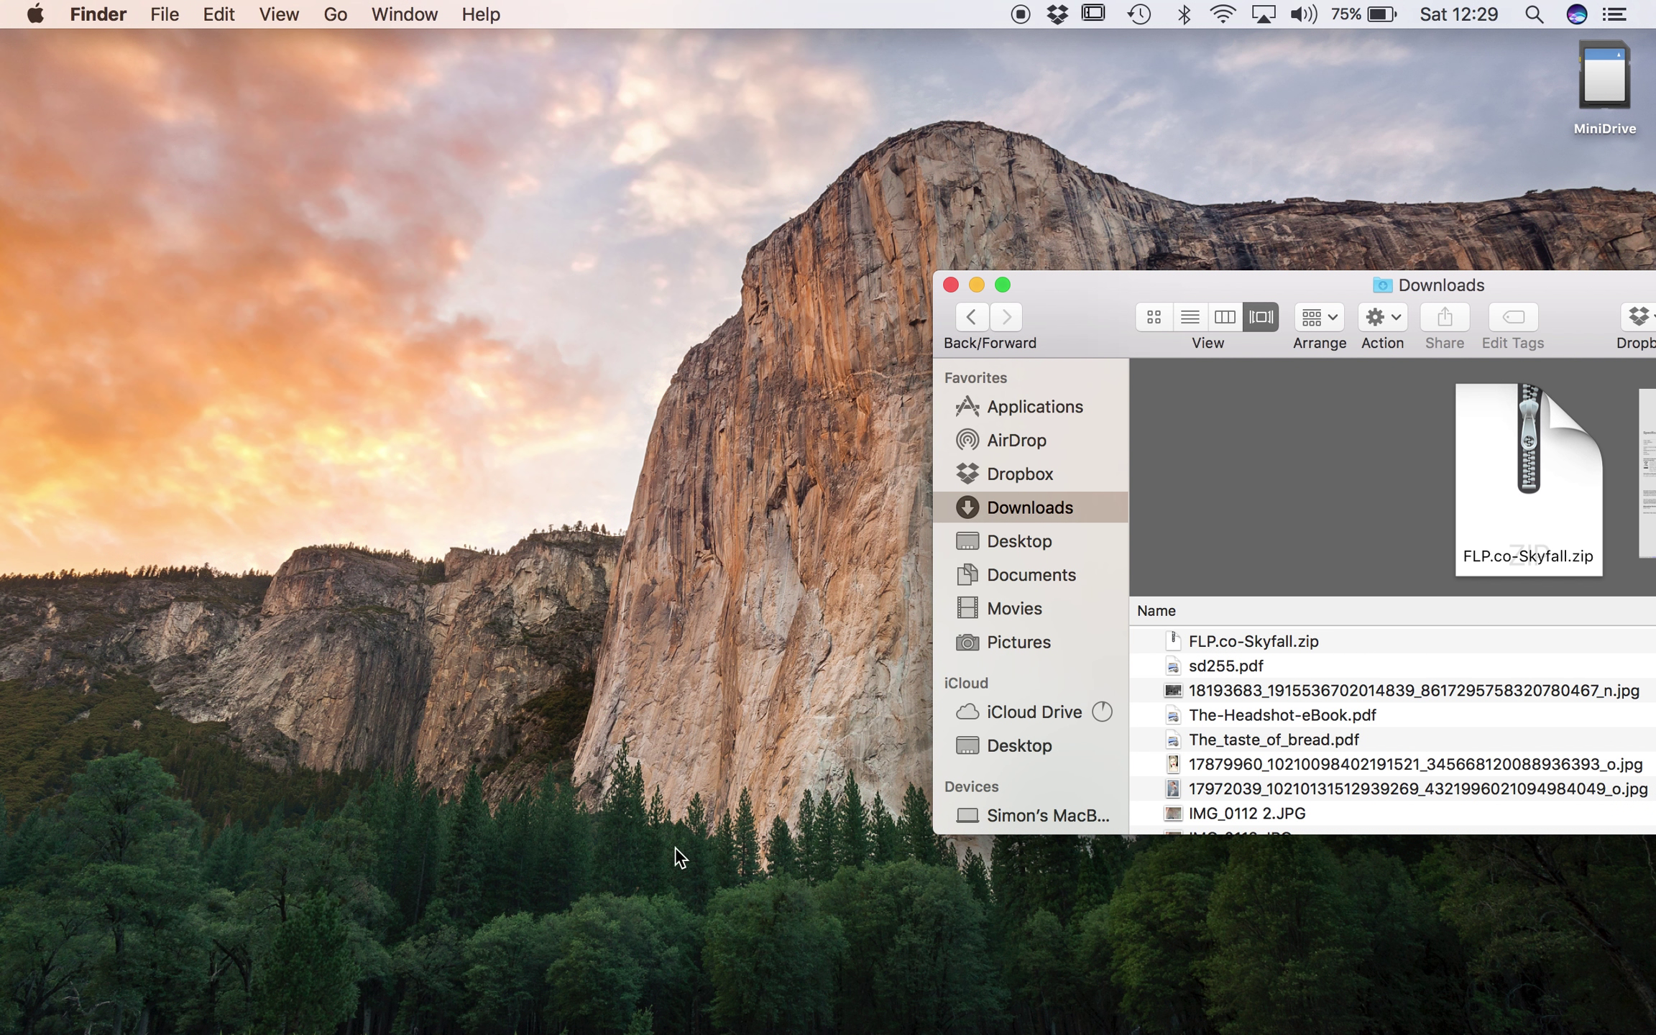
{"action": "left_click", "coordinate": [1011, 998]}
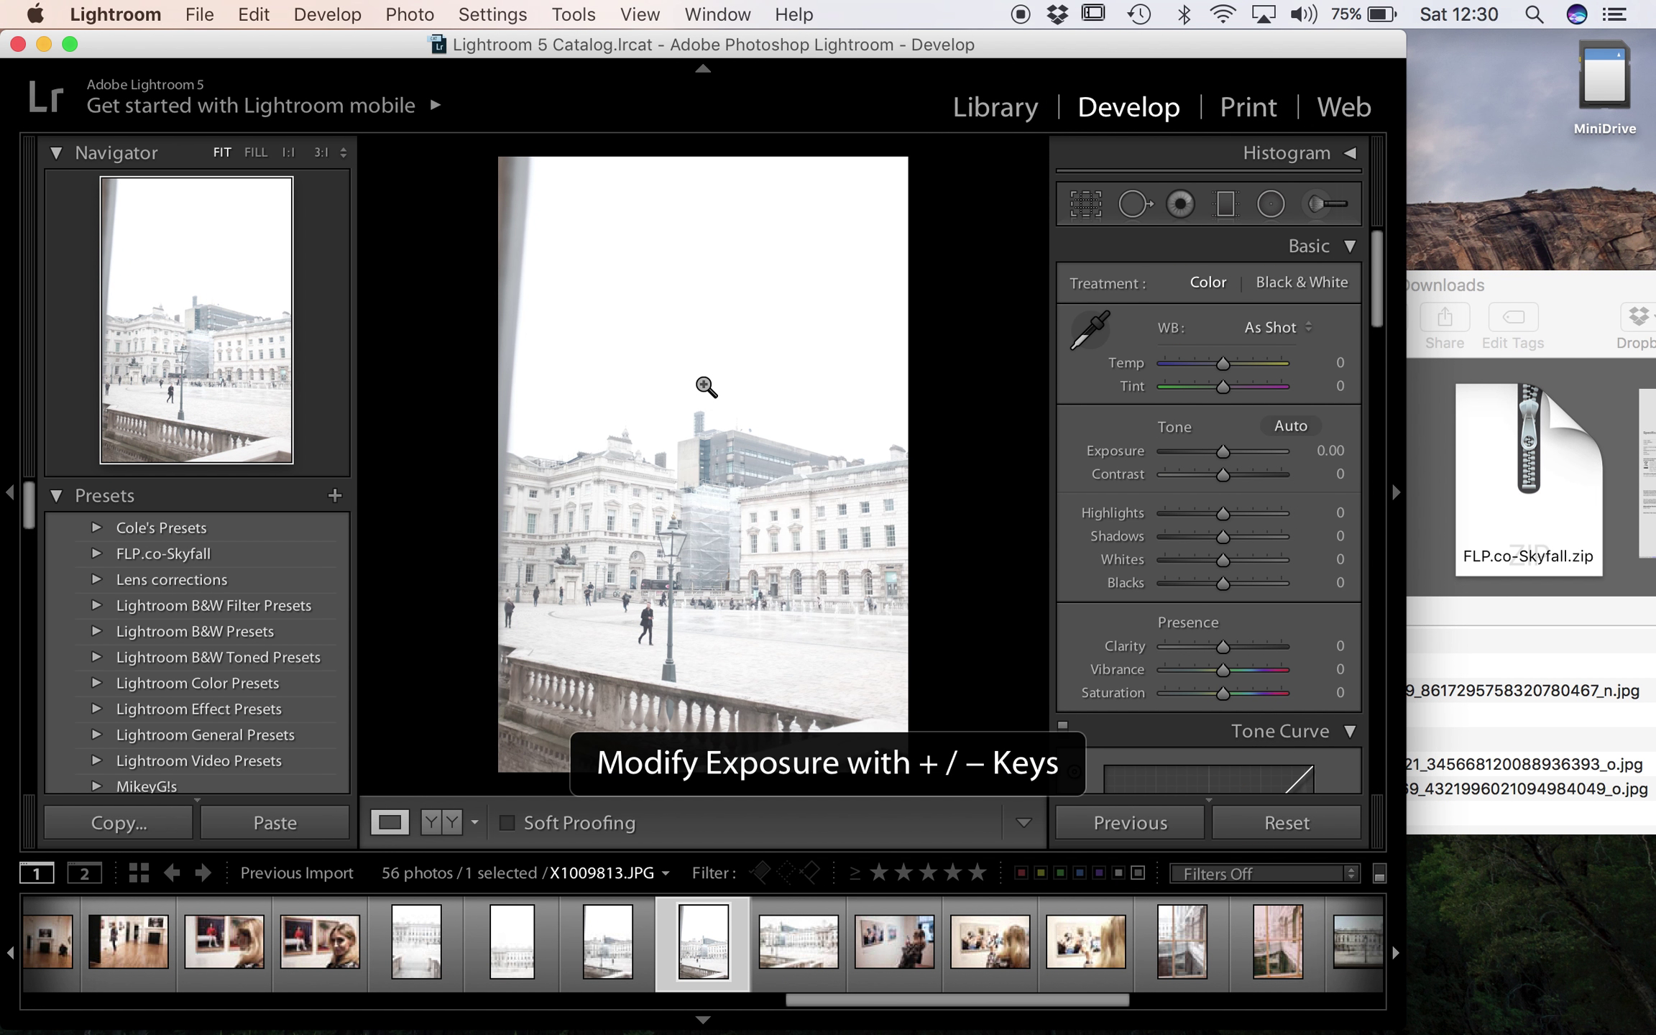
Expand the FLP.co-Skyfall folder and apply the Skyfall preset to the building photo.
{"action": "left_click", "coordinate": [187, 554]}
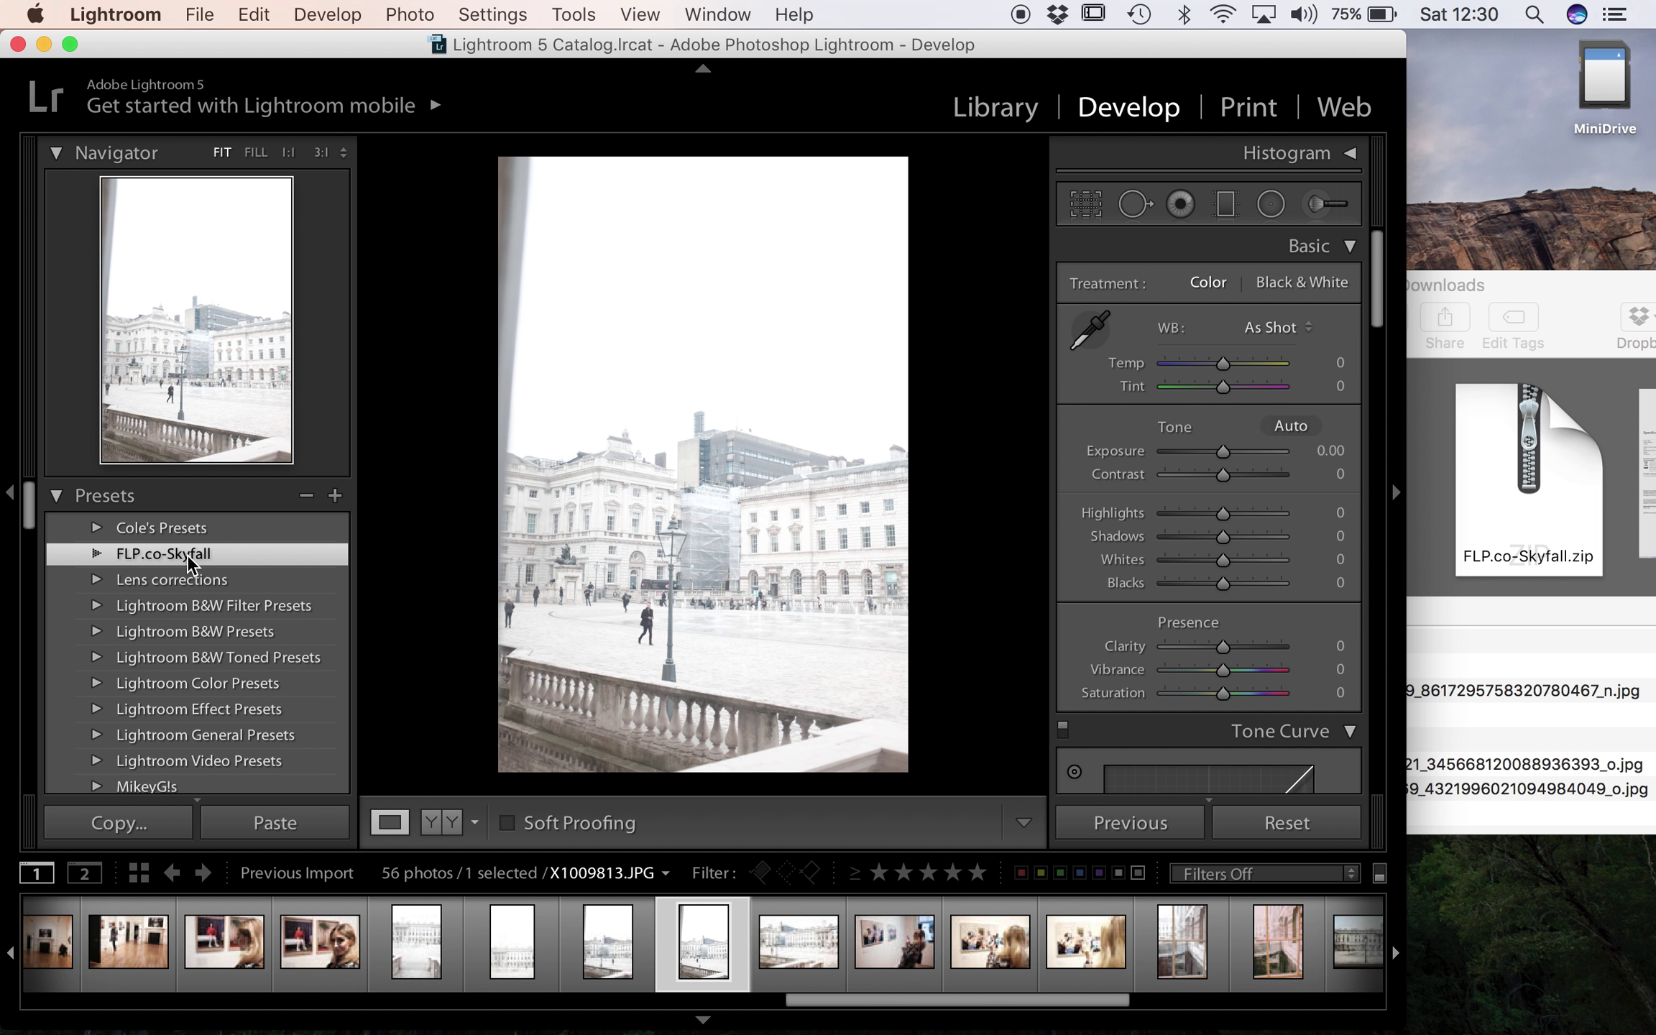
{"action": "left_click", "coordinate": [98, 554]}
{"action": "left_click", "coordinate": [152, 582]}
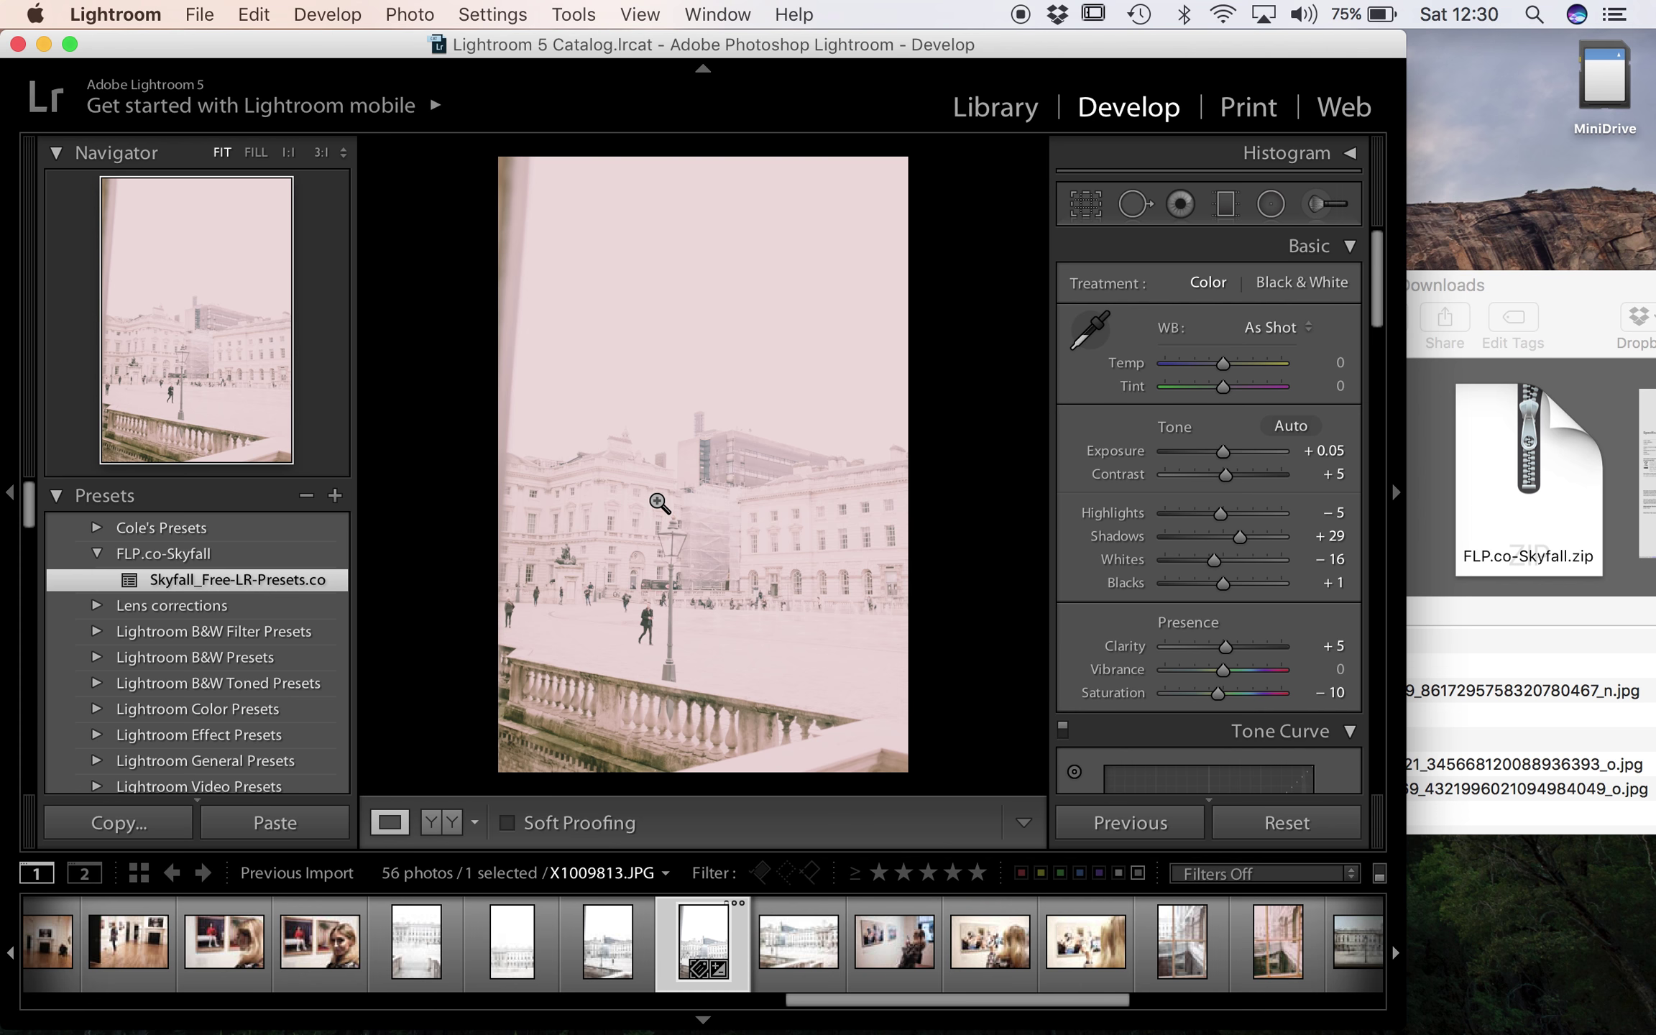
Reset the photo's develop settings, reapply Skyfall, and collapse the FLP.co-Skyfall folder.
{"action": "left_click", "coordinate": [1287, 822]}
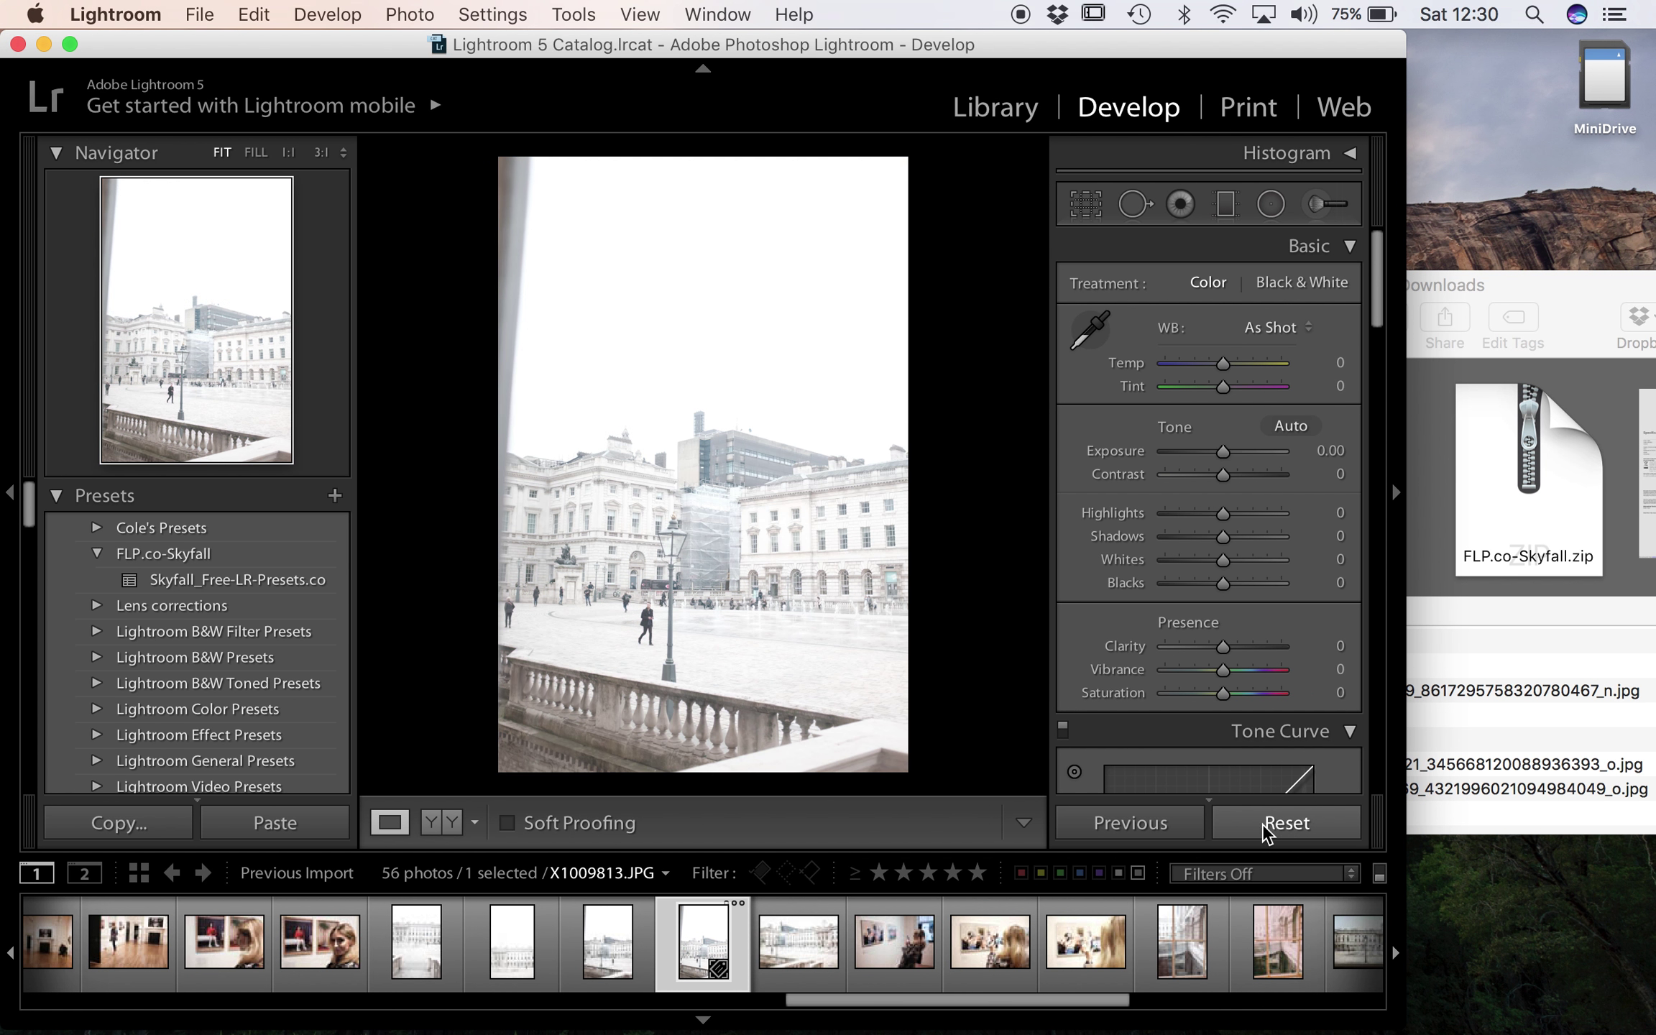
{"action": "left_click", "coordinate": [163, 582]}
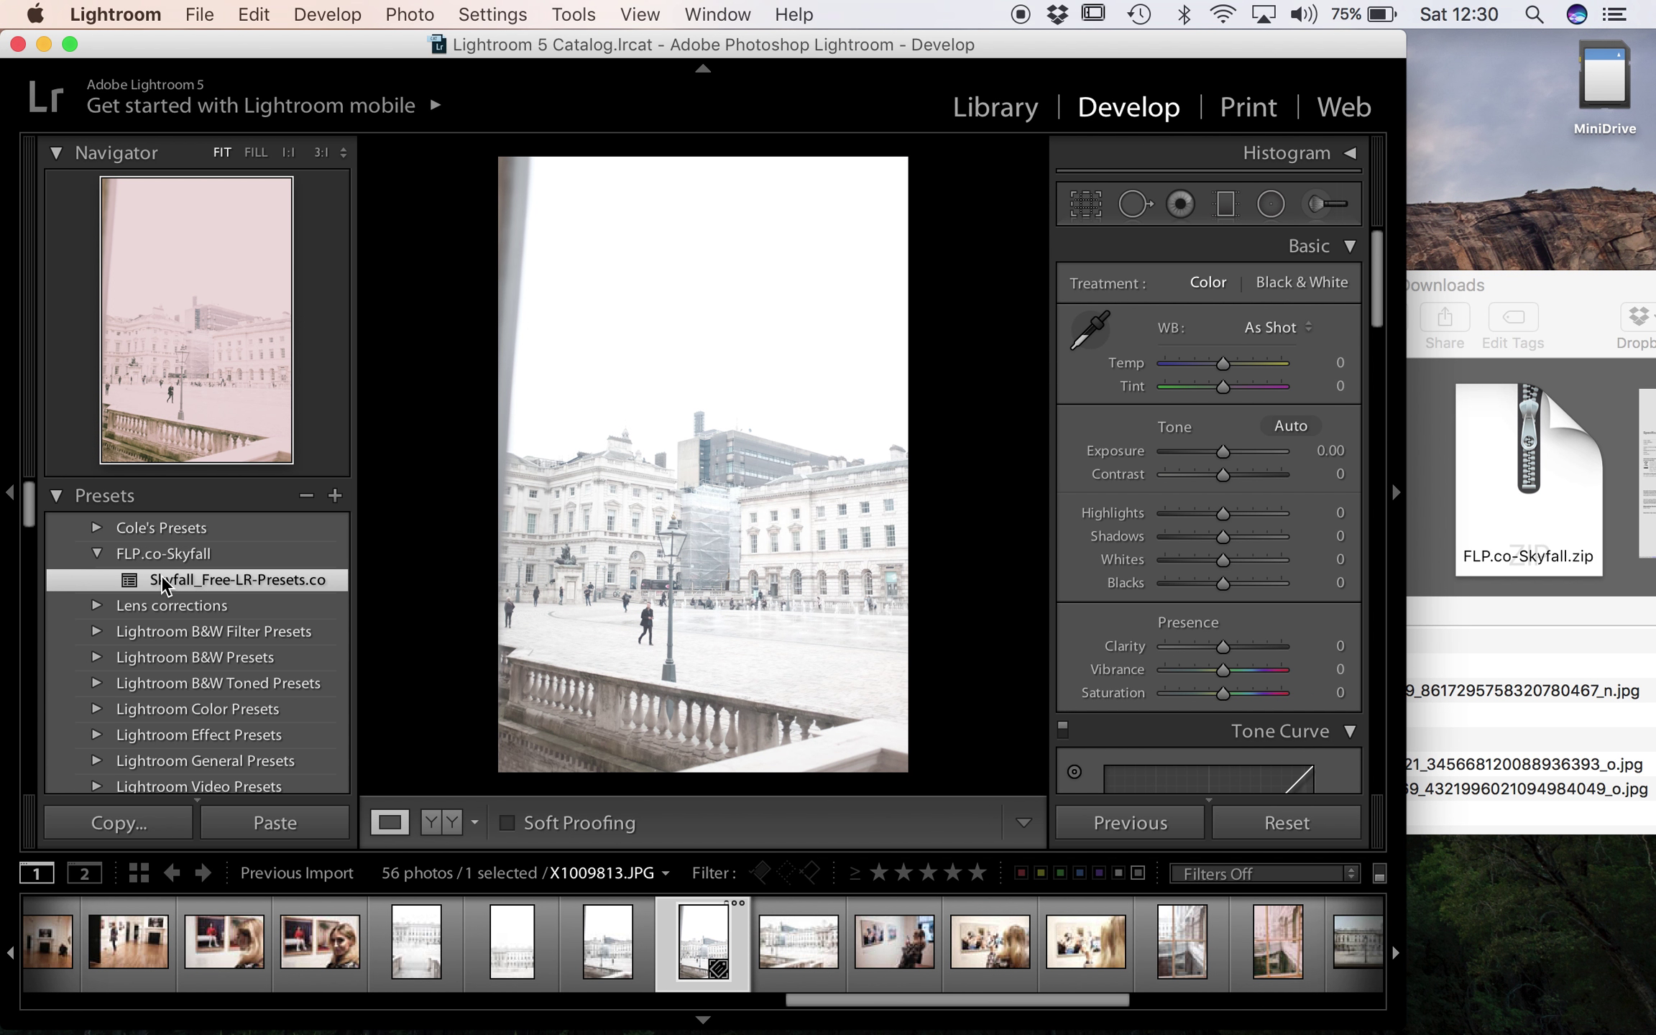
{"action": "left_click", "coordinate": [99, 556]}
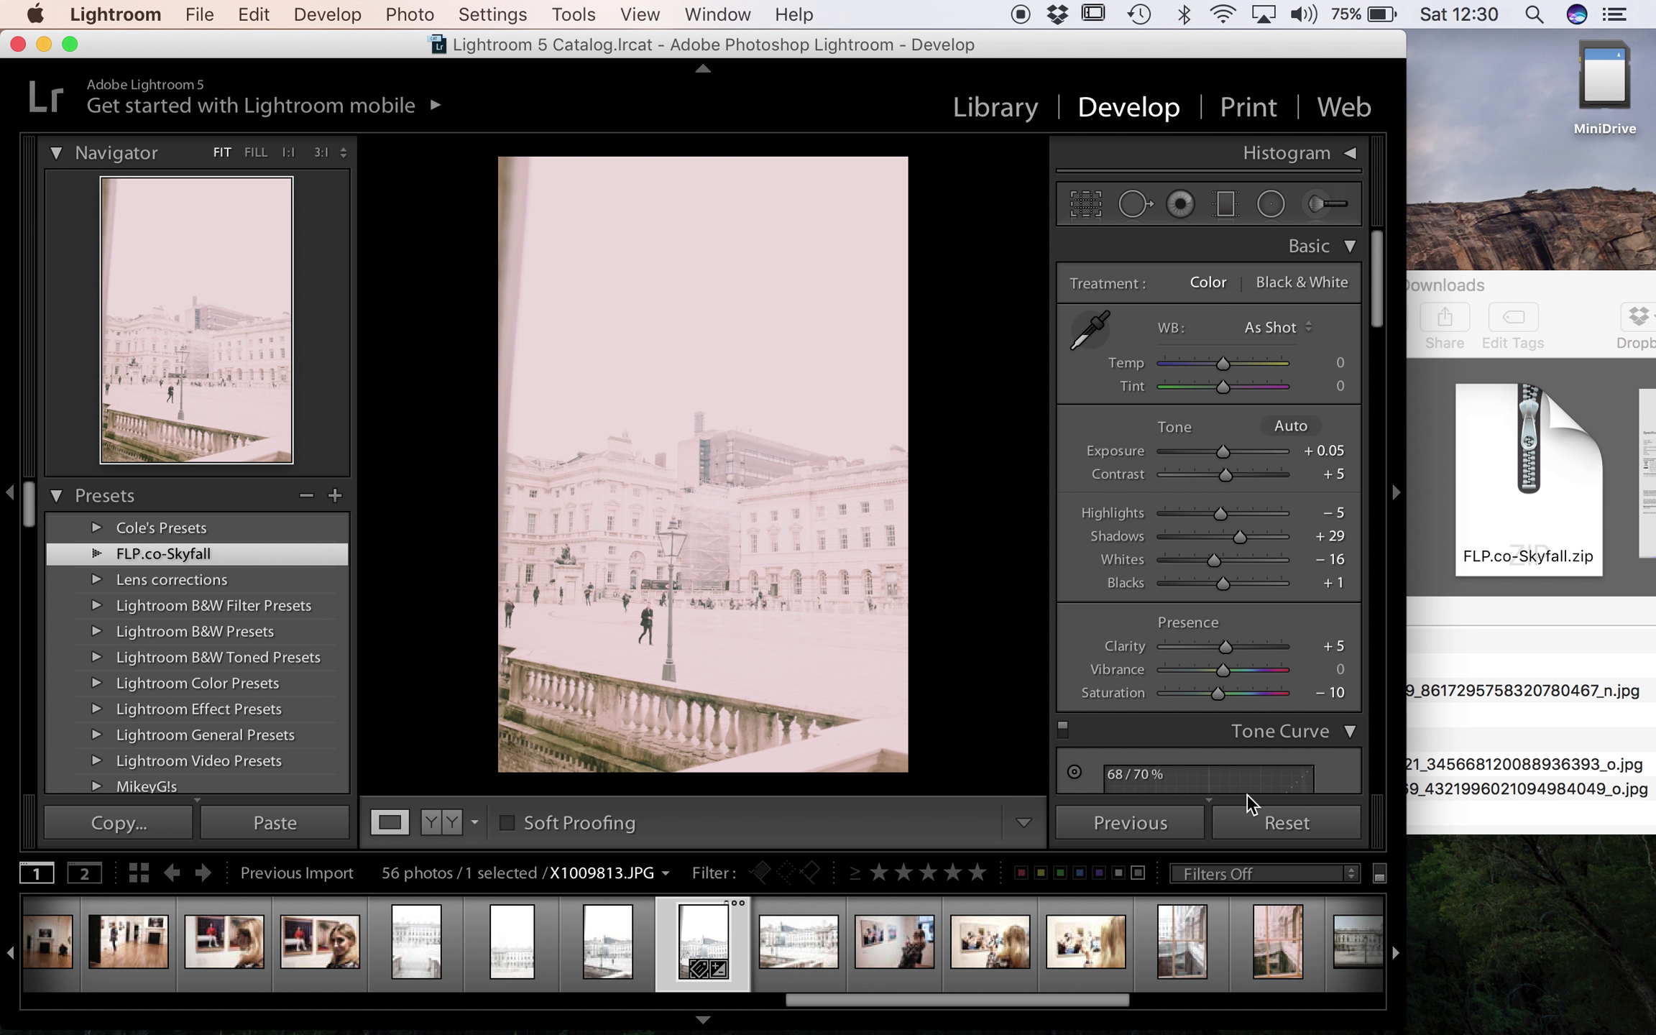